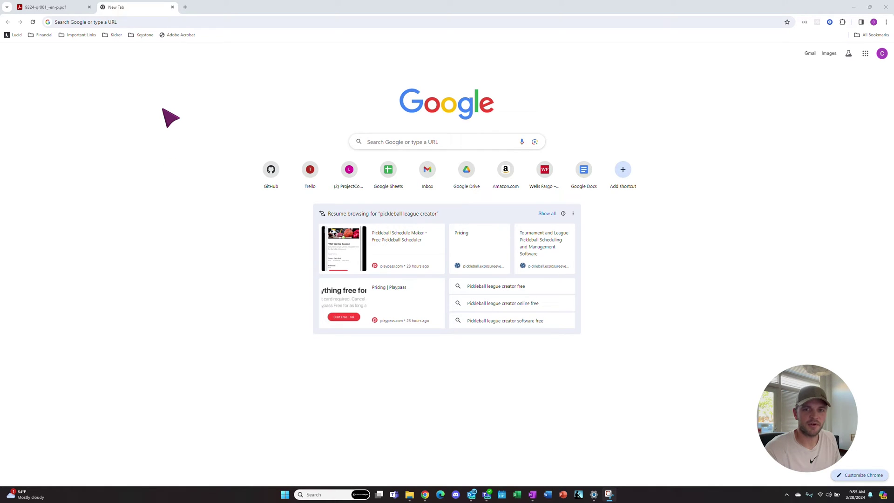
# Step: Go to rockwellautomation.com in Chrome
pyautogui.click(132, 24)
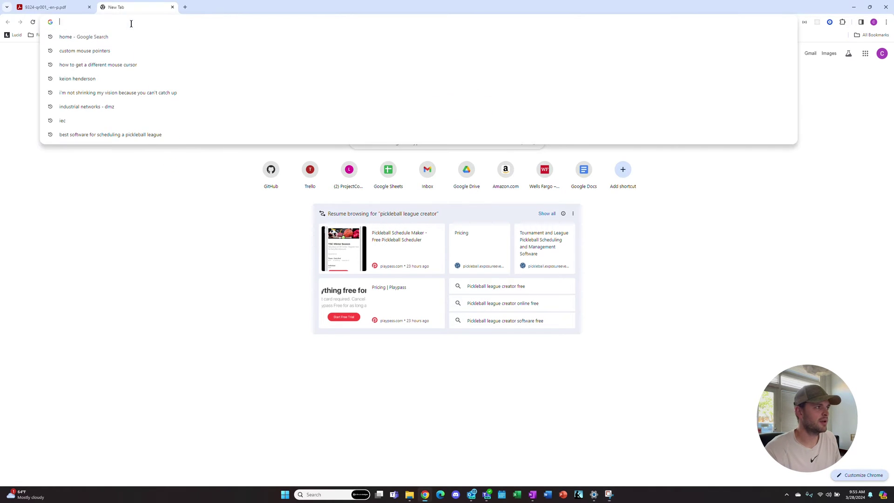
pyautogui.write('rockwel')
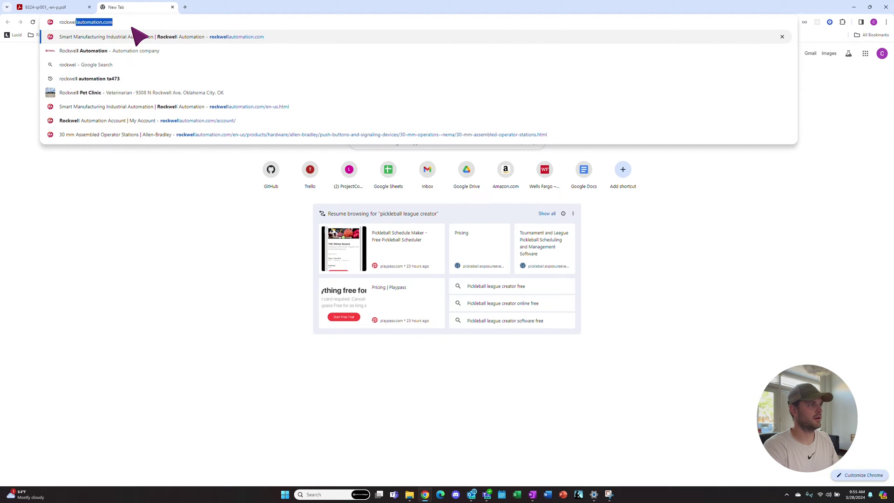
pyautogui.write('lautomation')
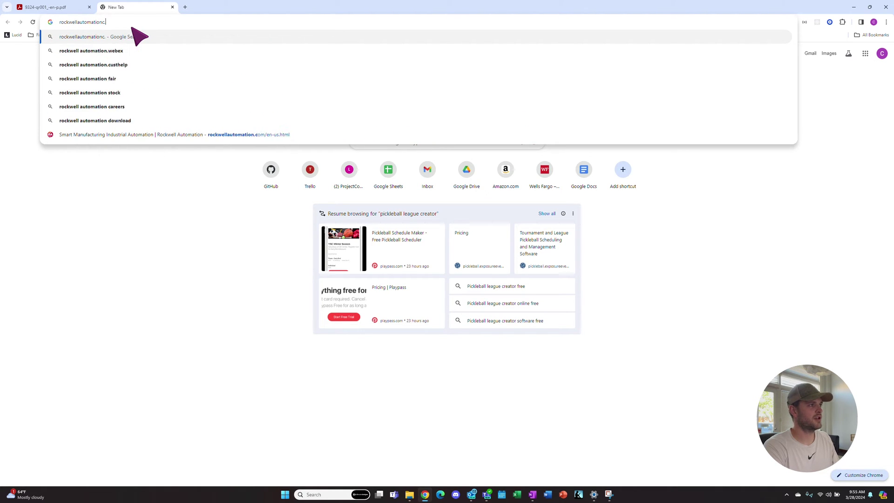
pyautogui.write('.com')
pyautogui.press('Return')
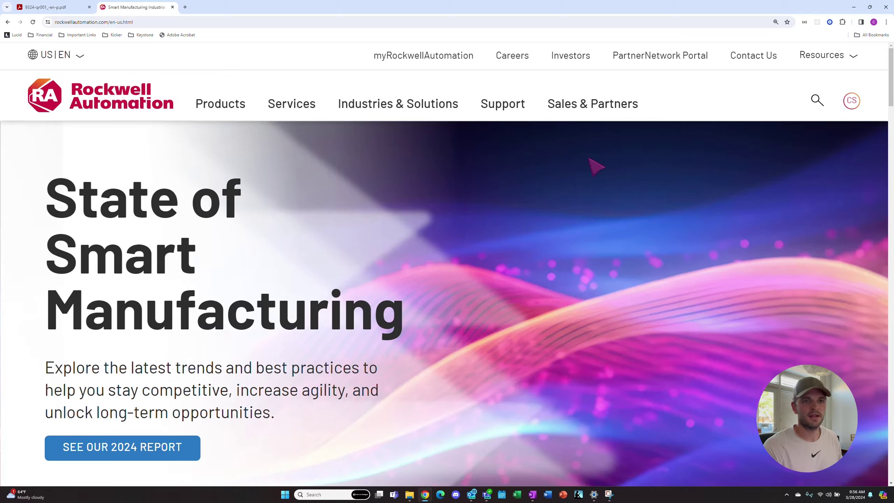
# Step: Open Resources > Compatibility & Downloads (PCDC) and choose Downloads by Product
pyautogui.click(831, 56)
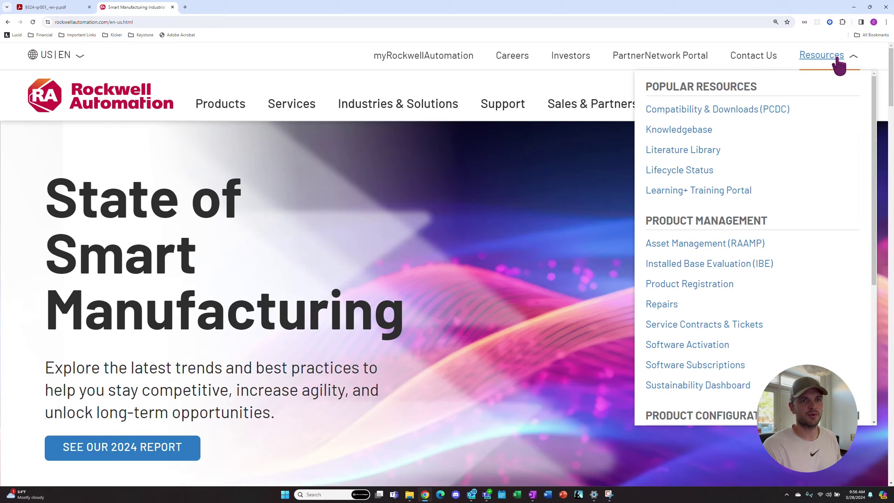
pyautogui.click(748, 110)
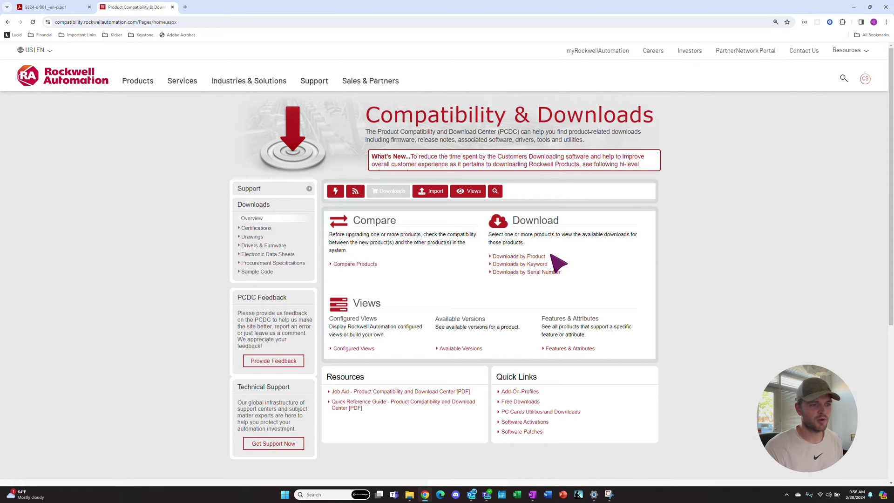
pyautogui.click(526, 257)
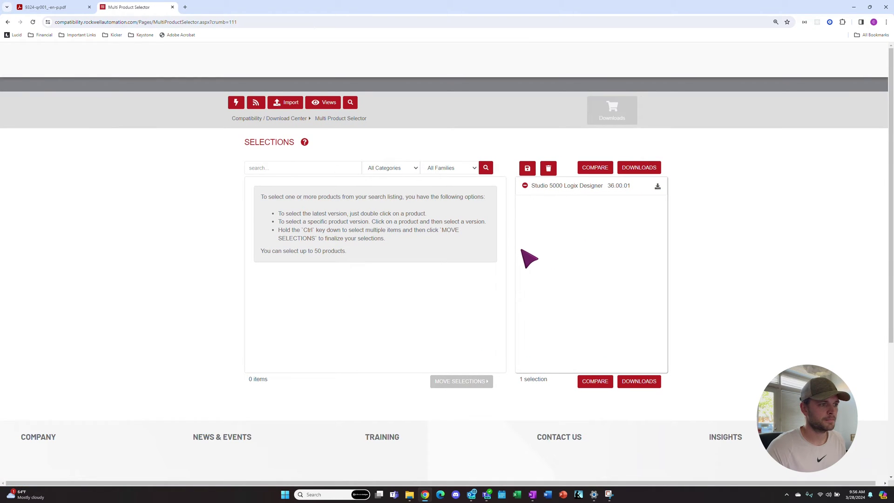
# Step: Search 'Studio 5000 Logix Designer', select it, and pick version 36.00.01 from the list
pyautogui.click(313, 168)
pyautogui.write('Stu')
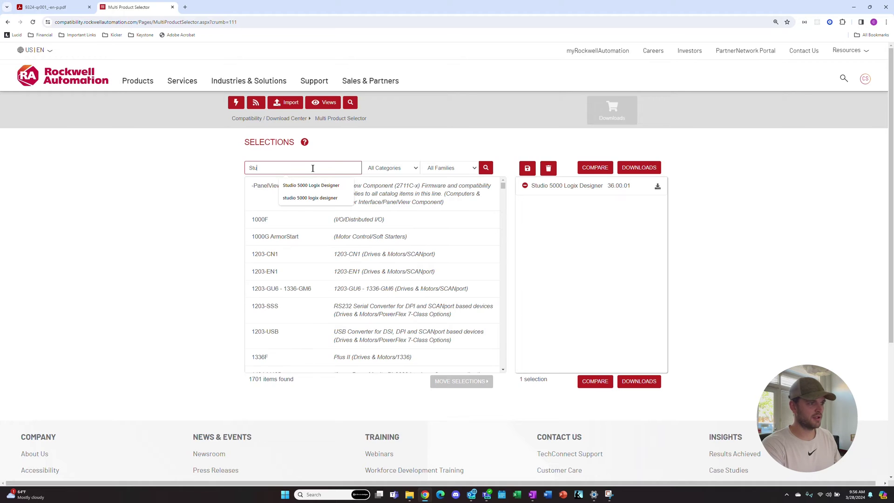
pyautogui.write('dio 5000')
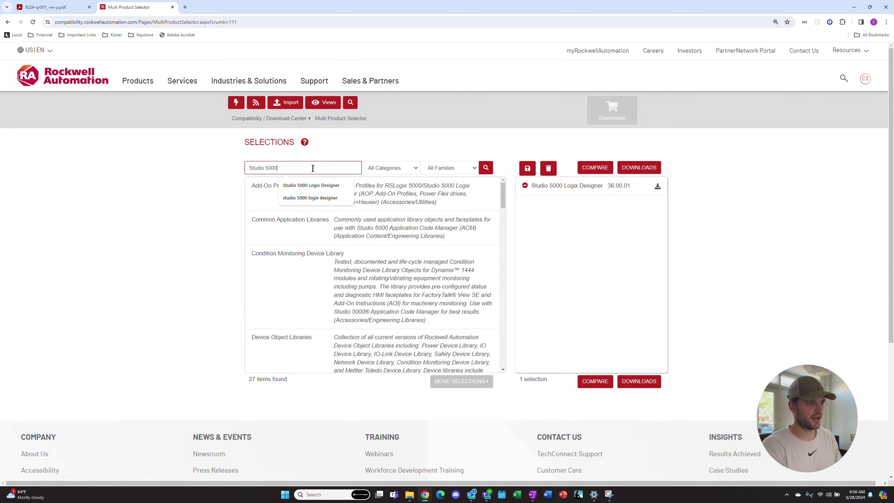
pyautogui.write(' Logix Designer')
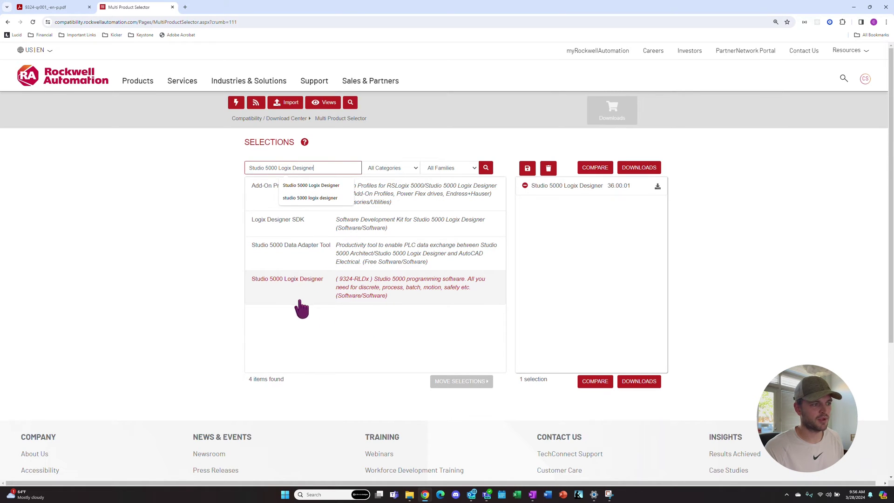
pyautogui.click(302, 282)
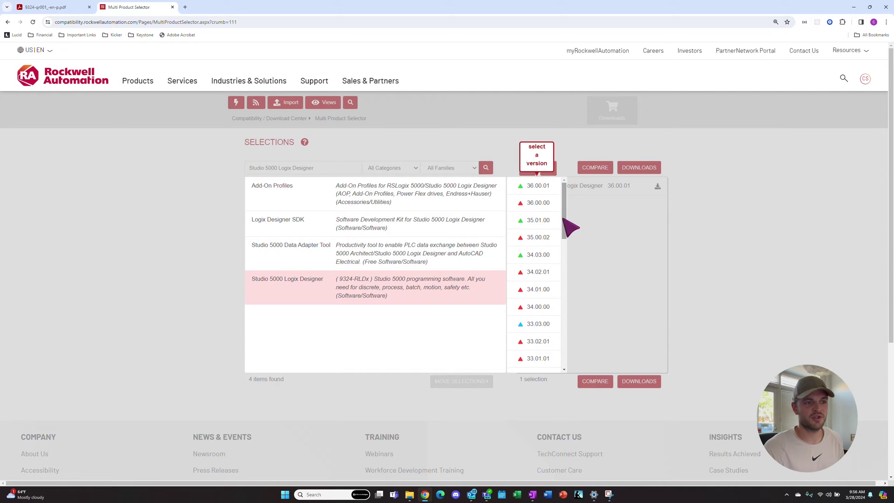
pyautogui.moveTo(564, 219); pyautogui.dragTo(567, 313)
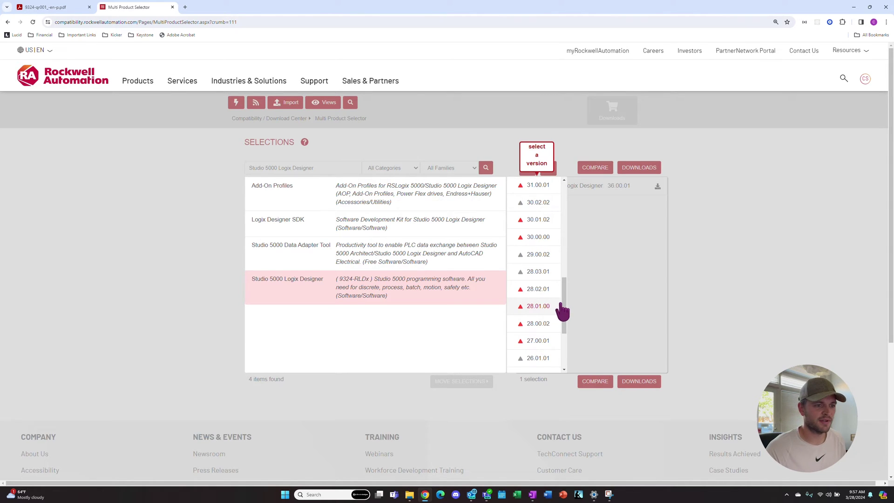
pyautogui.moveTo(563, 302); pyautogui.dragTo(567, 185)
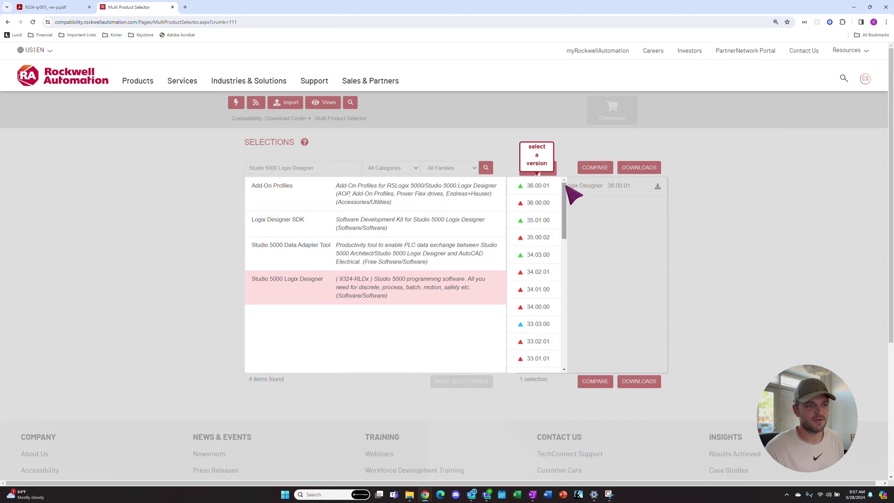
pyautogui.click(541, 188)
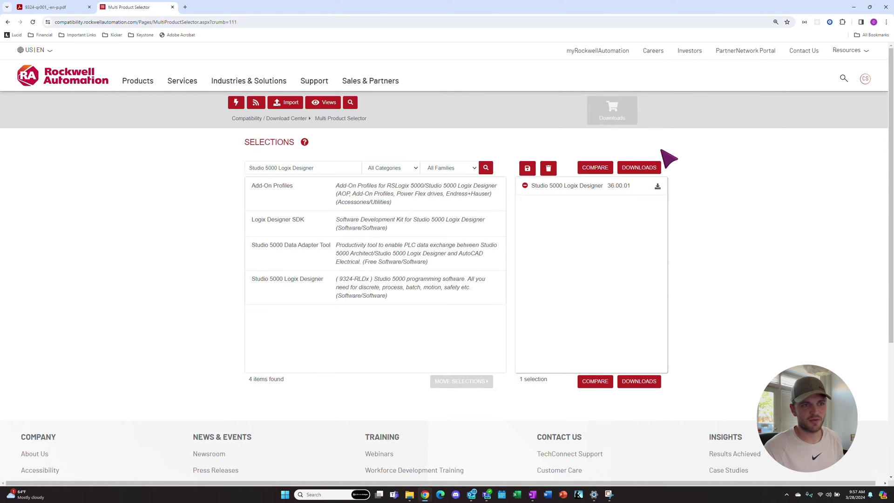
# Step: Request 'Download Software (serial number required)' from the 36.00.01 Available Downloads
pyautogui.click(638, 169)
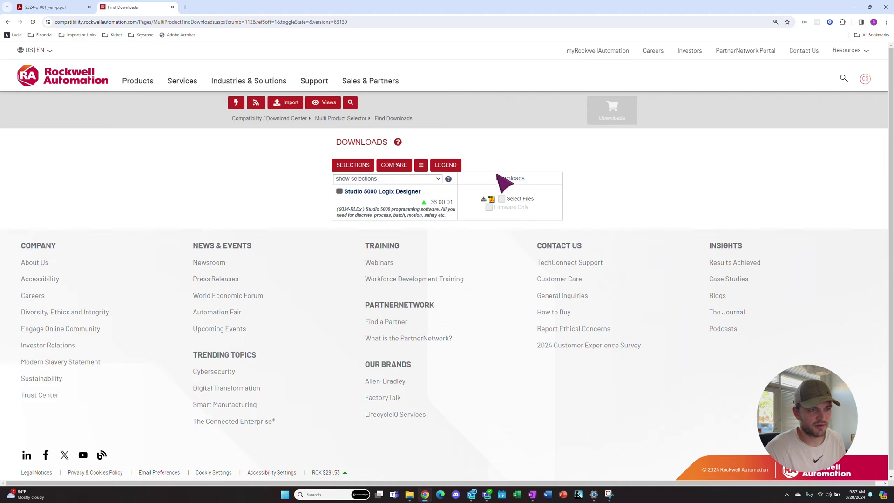
pyautogui.click(490, 208)
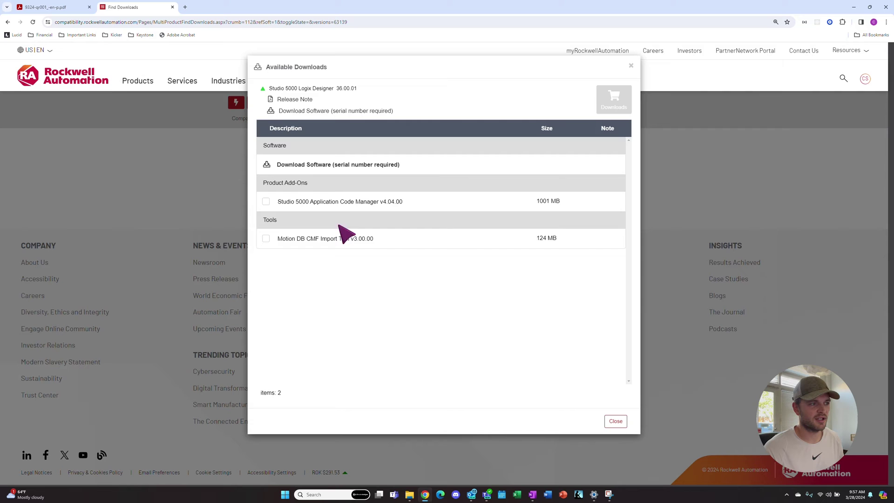
pyautogui.click(340, 168)
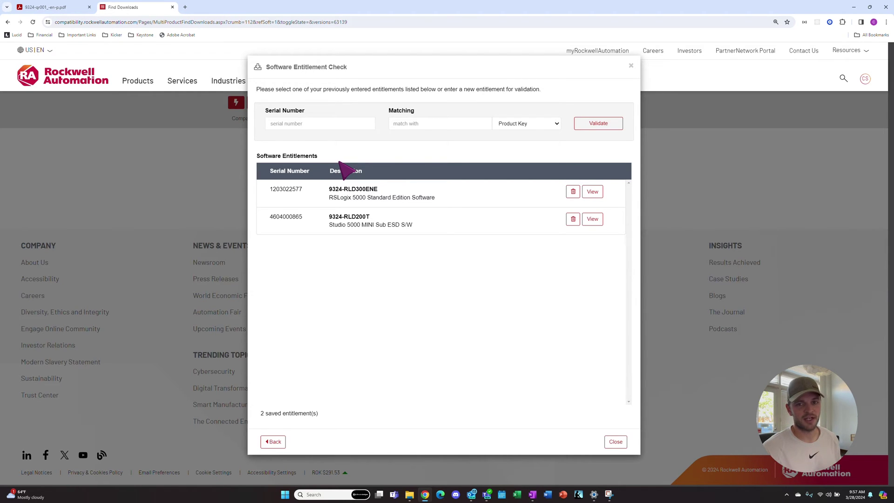
# Step: Enter the serial number and product key, matching by Product Key, and validate them
pyautogui.click(534, 123)
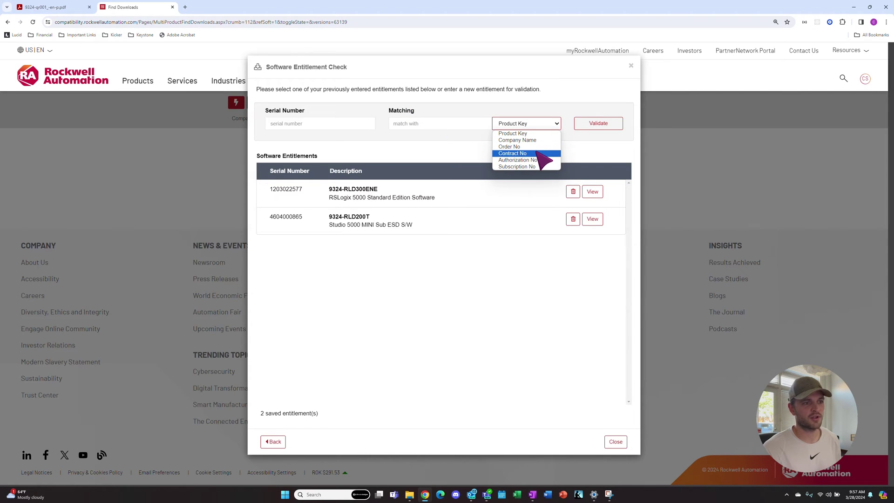
pyautogui.click(457, 160)
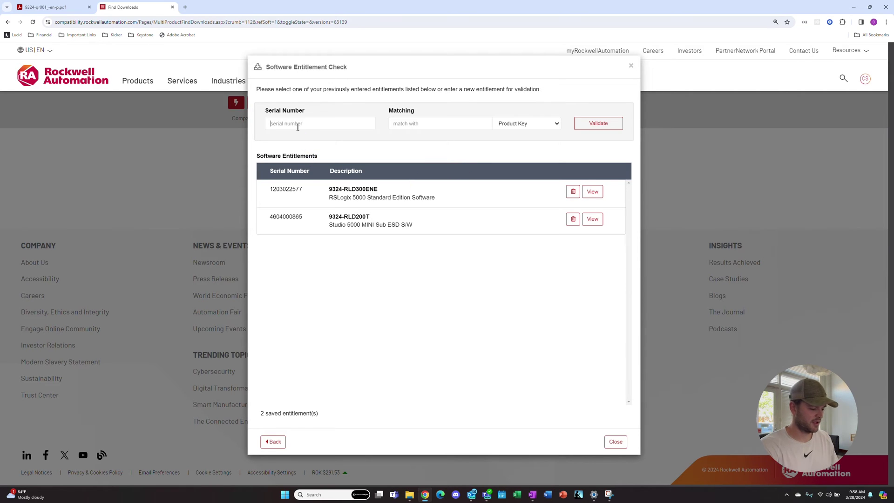
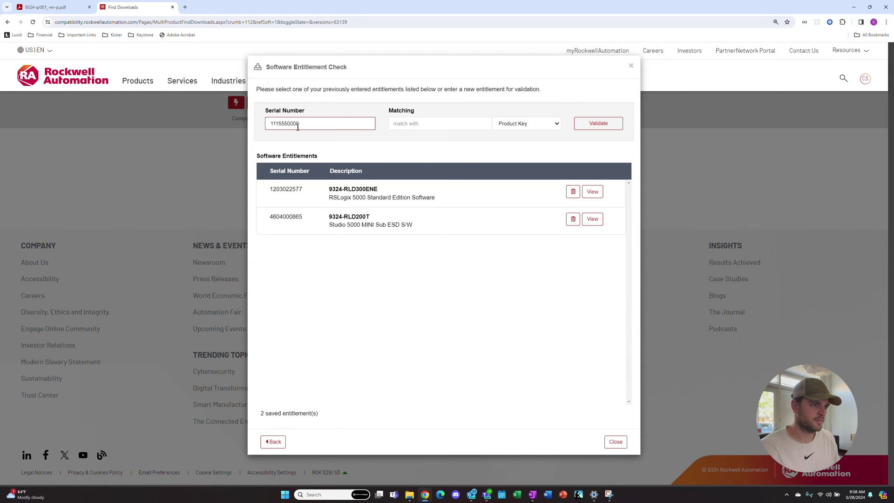
pyautogui.click(410, 124)
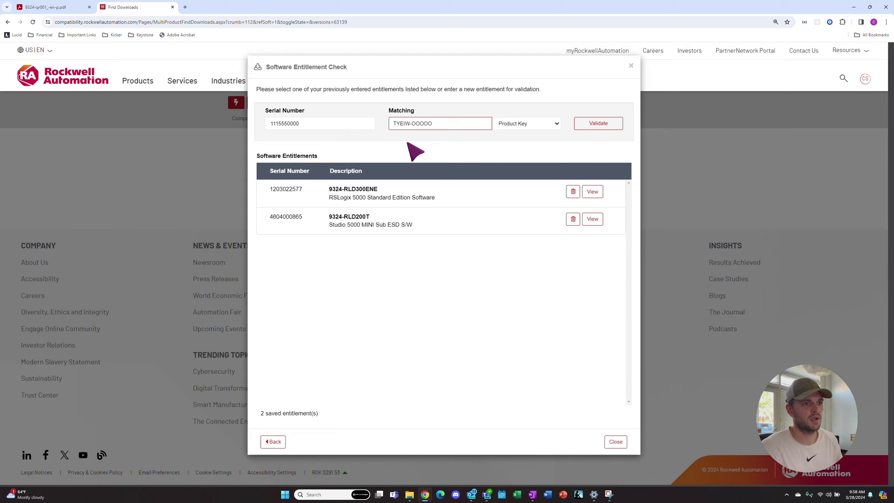
pyautogui.click(604, 131)
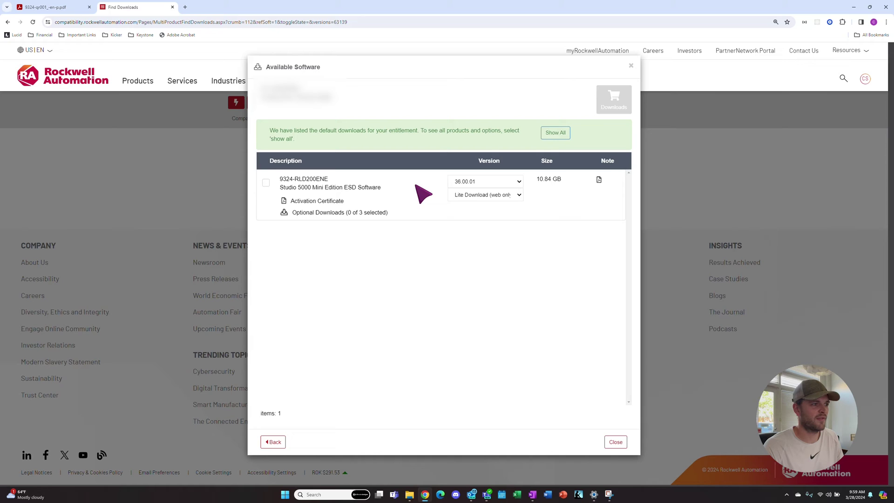
# Step: Add 9324-RLD200ENE Mini Edition 36.00.01 to the download cart and choose Download Now
pyautogui.click(266, 182)
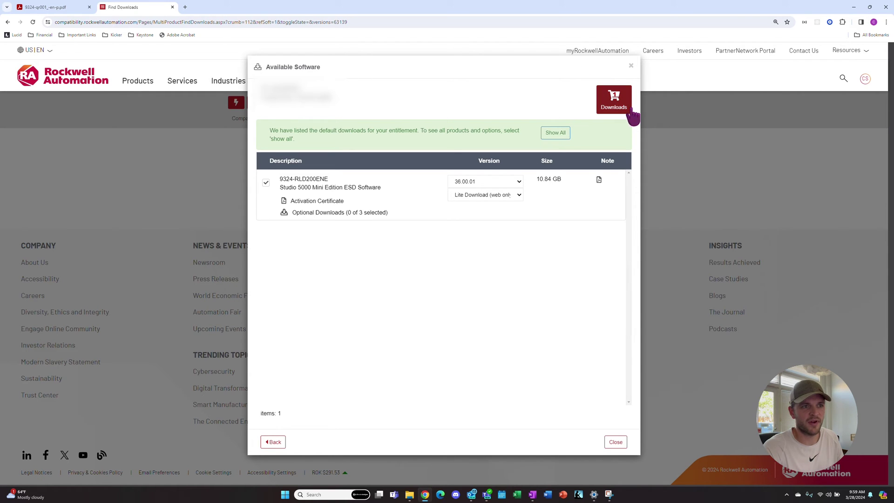
pyautogui.click(617, 110)
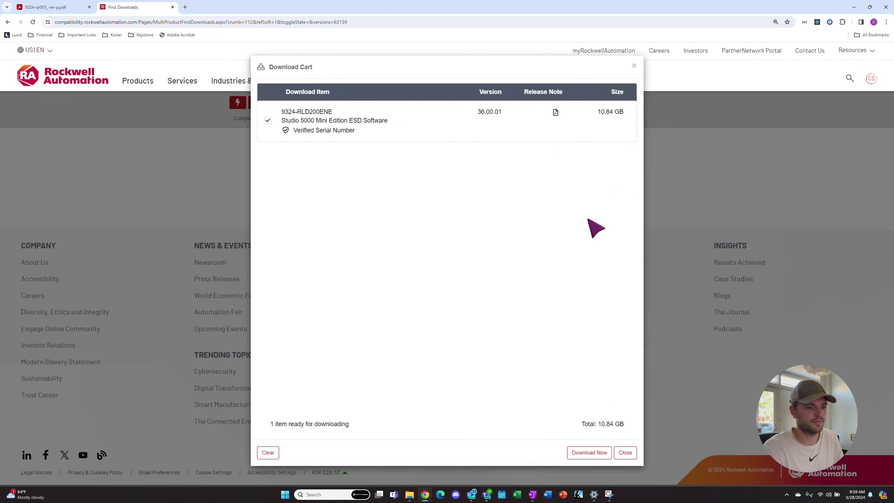
pyautogui.click(590, 453)
pyautogui.click(589, 453)
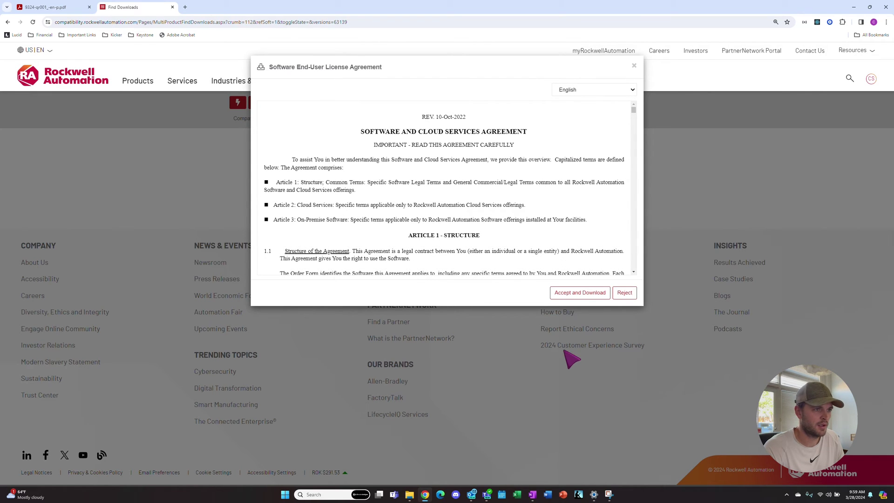
# Step: Accept the Software End-User License Agreement to start the six-file download
pyautogui.click(582, 295)
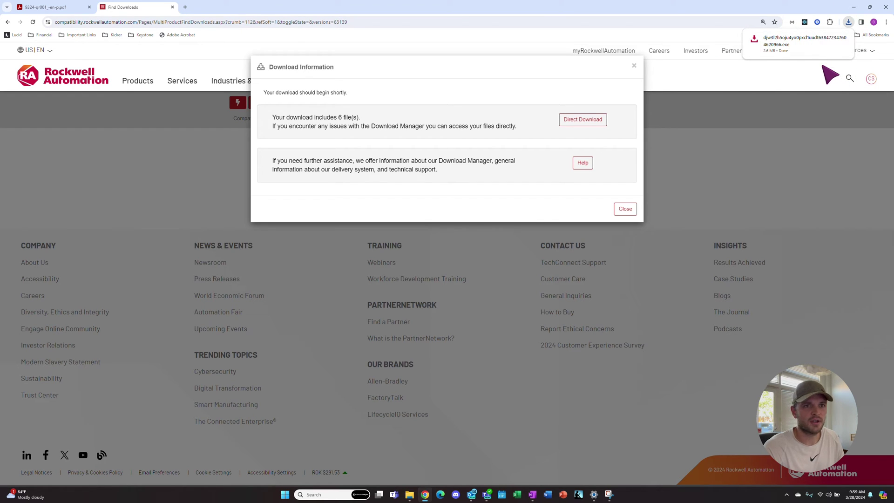
# Step: Run the downloaded 2.4 MB download-manager installer from Chrome's download list
pyautogui.click(848, 22)
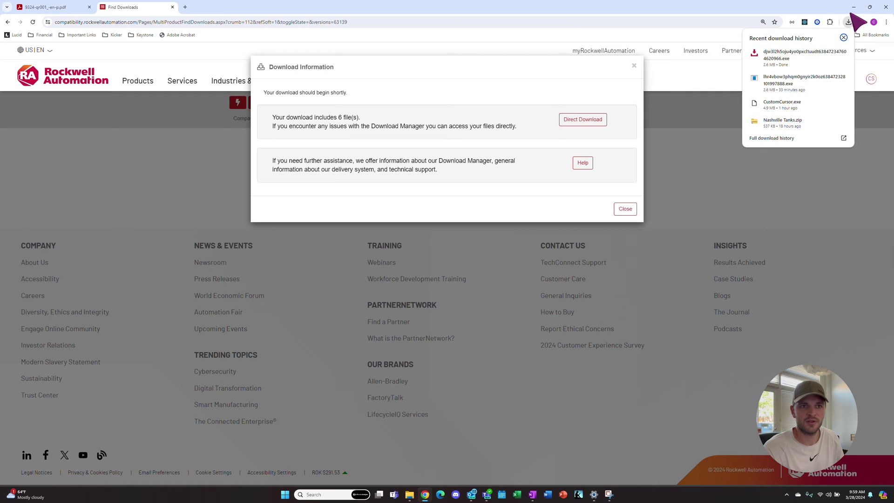
pyautogui.click(794, 58)
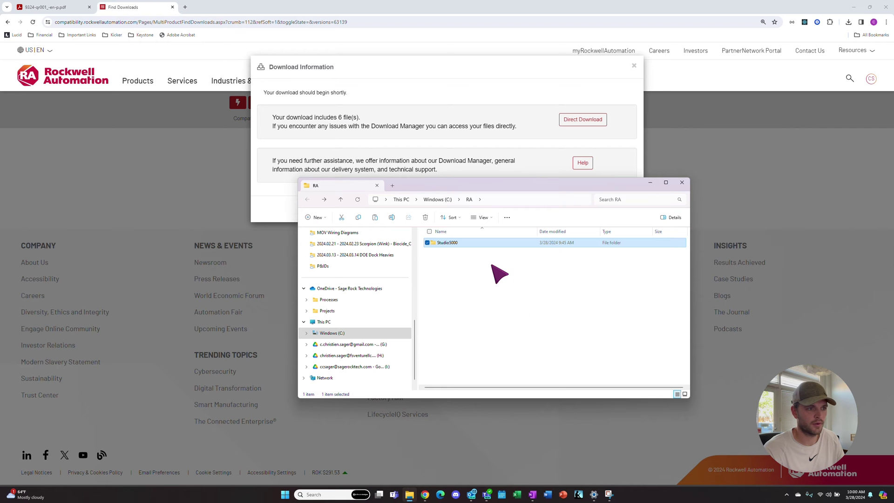
# Step: Open the Studio5000 folder and launch 36.00.01-Studio5000-Web.part1.exe
pyautogui.moveTo(482, 185); pyautogui.dragTo(434, 148)
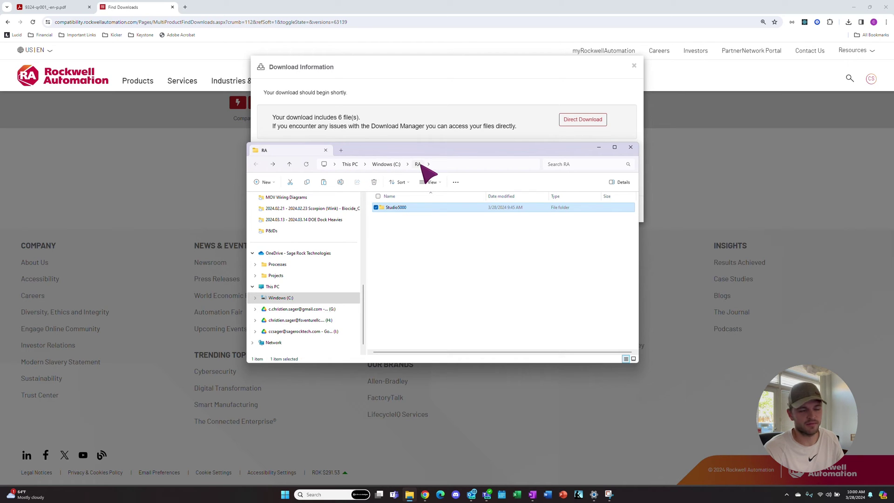
pyautogui.doubleClick(399, 210)
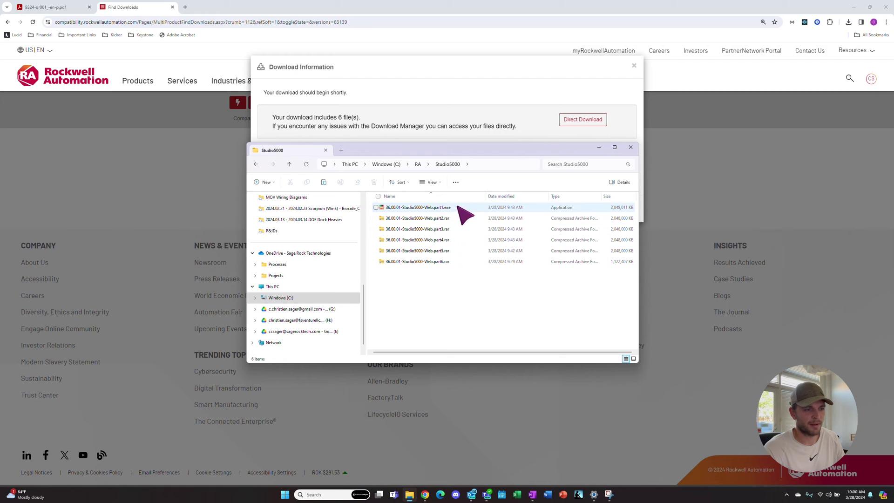
pyautogui.doubleClick(432, 207)
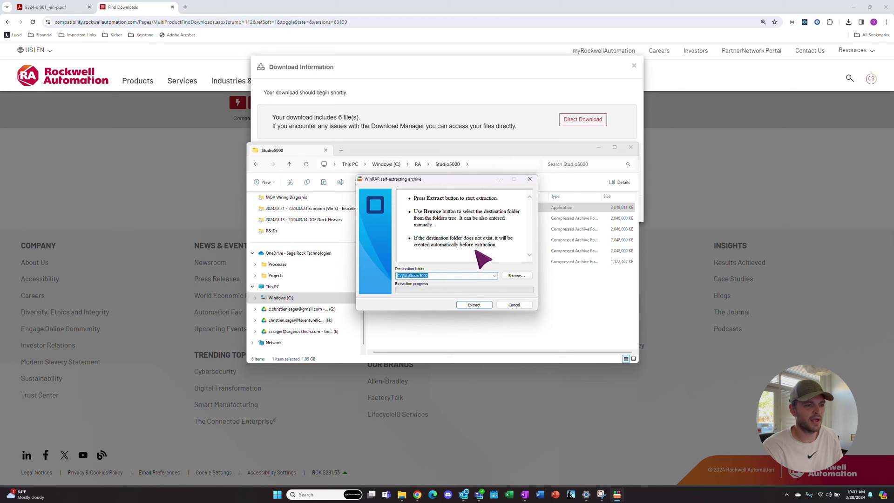
# Step: Extract the self-extracting archive into C:\RA\Studio5000
pyautogui.click(474, 306)
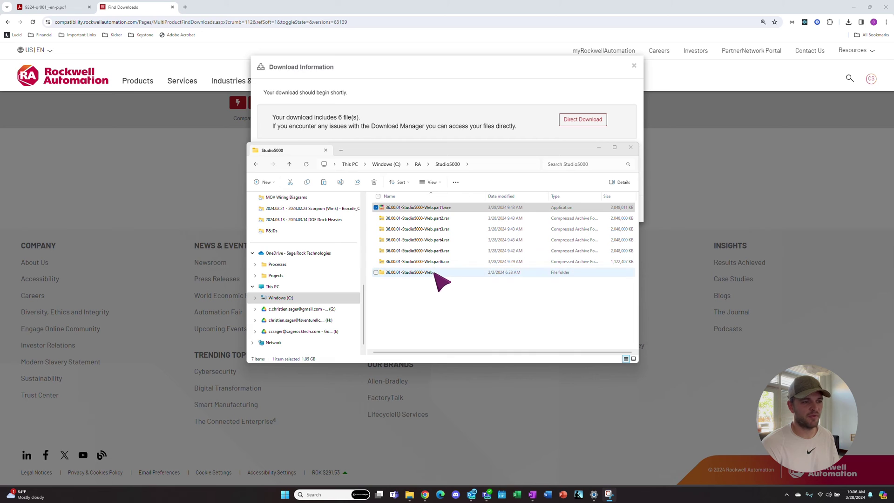
# Step: Open the extracted 36.00.01-Studio5000-Web folder and scroll down to Setup.exe
pyautogui.doubleClick(435, 274)
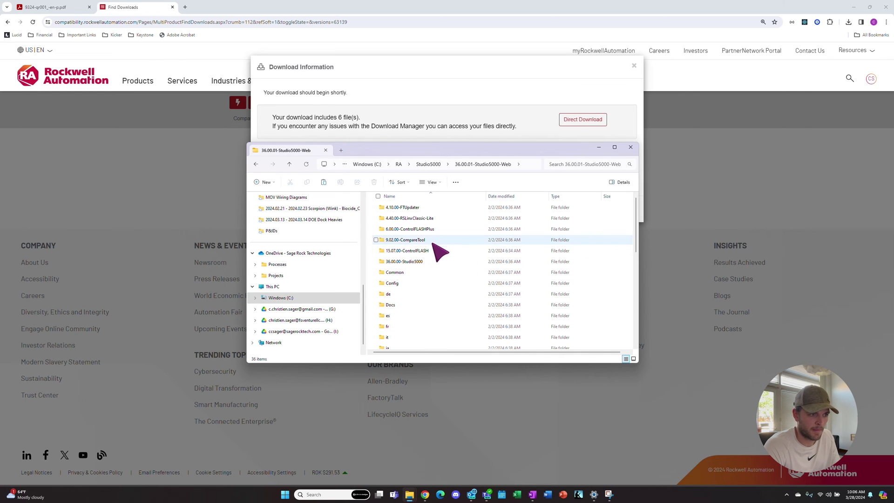
pyautogui.scroll(-1, 428, 262)
pyautogui.scroll(-7, 433, 270)
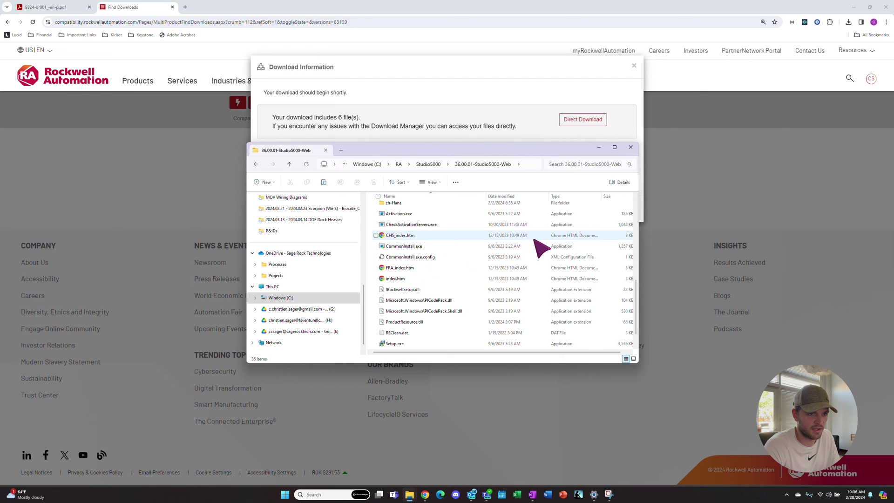
pyautogui.scroll(-1, 450, 268)
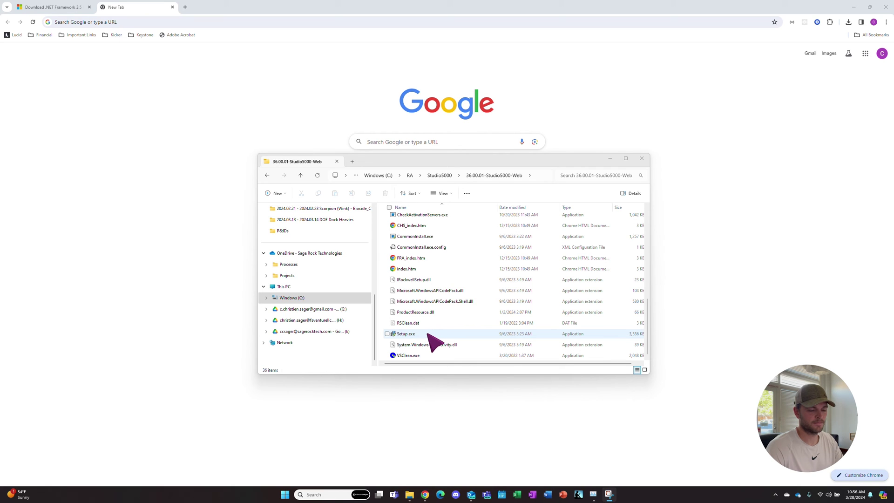
# Step: Run Setup.exe, choose Customize, keep the components and Standard FactoryTalk Directory, and start installing
pyautogui.click(426, 333)
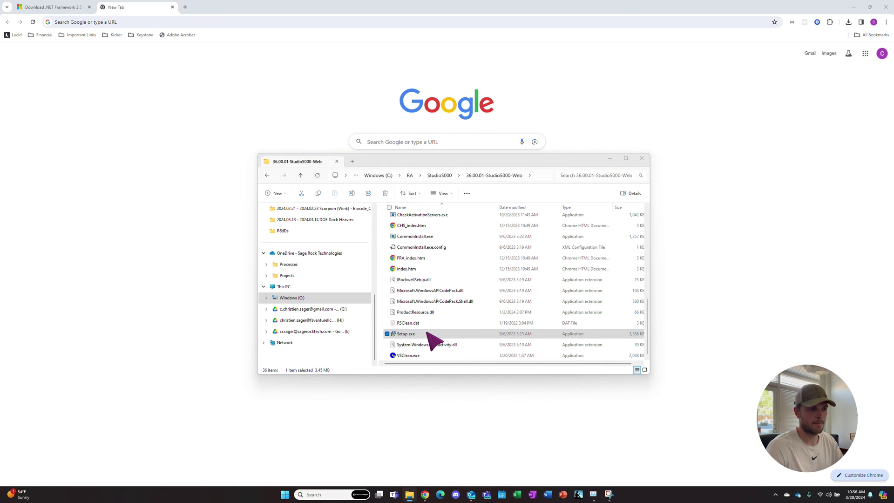
pyautogui.press('Return')
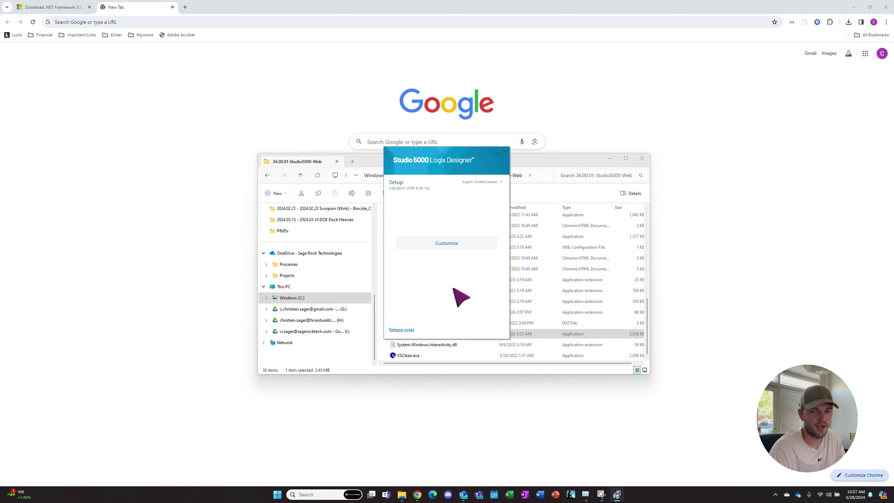
pyautogui.click(447, 244)
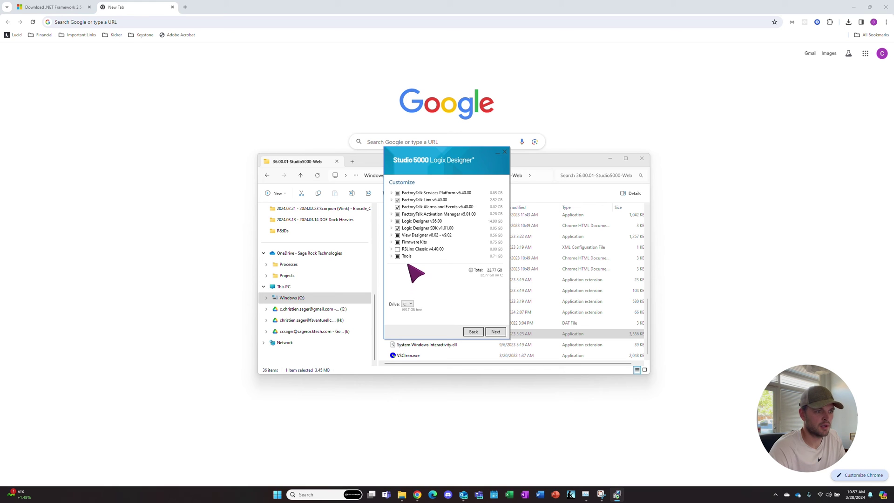
pyautogui.click(496, 332)
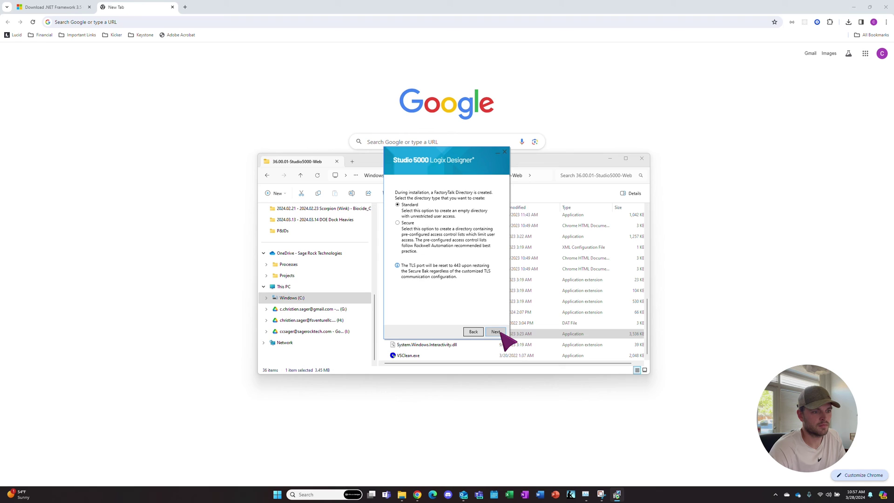
pyautogui.click(497, 332)
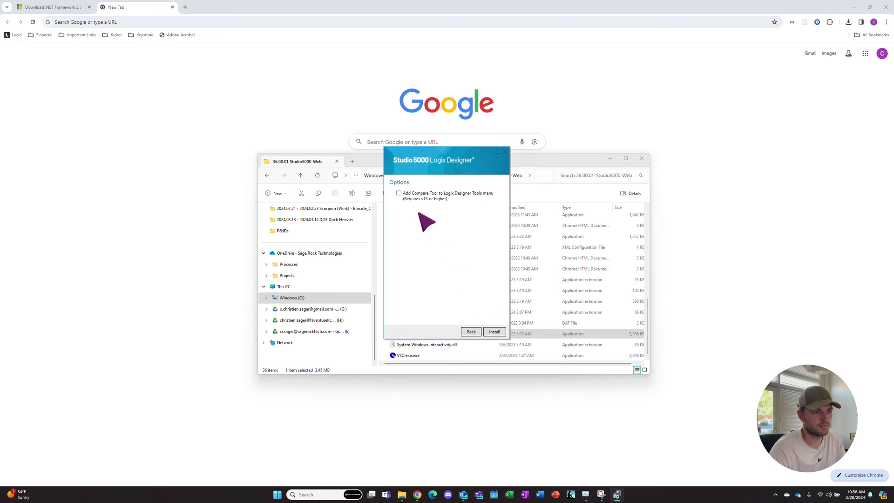
pyautogui.click(494, 332)
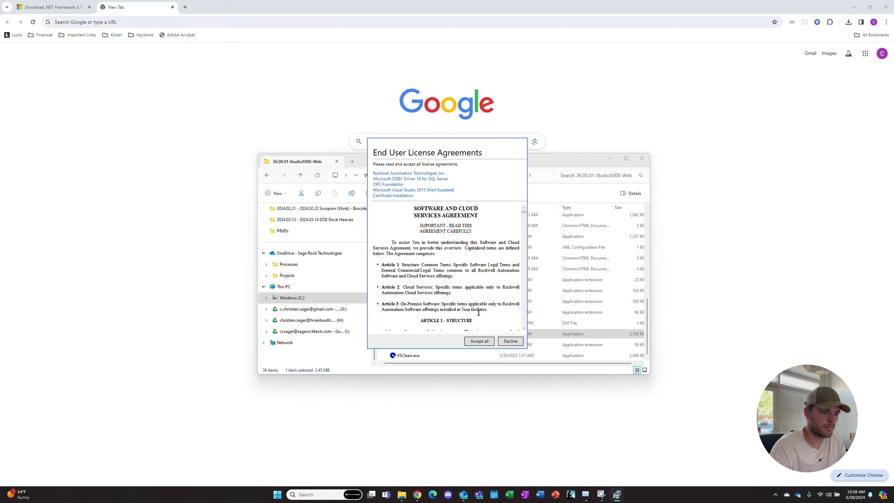
# Step: Accept all End User License Agreements and let the installation run to completion
pyautogui.click(487, 343)
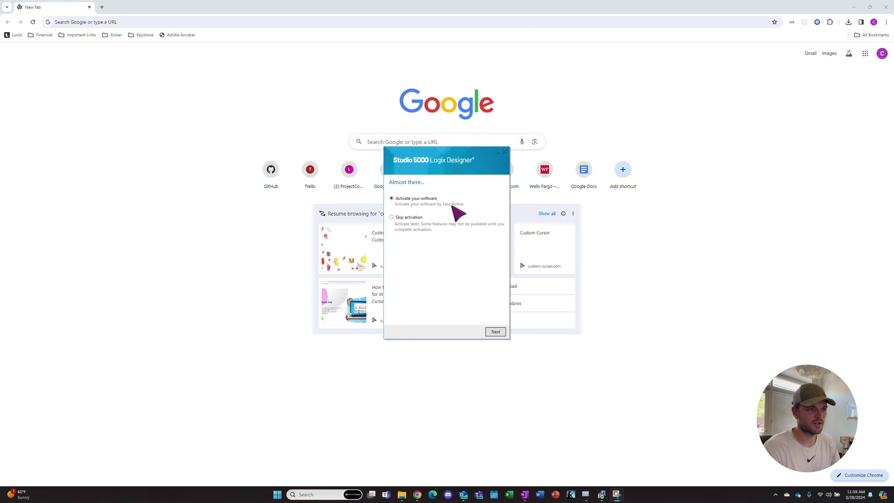
# Step: Activate Studio 5000 version 36.00.01 locally on this workstation and close the completion message
pyautogui.click(496, 332)
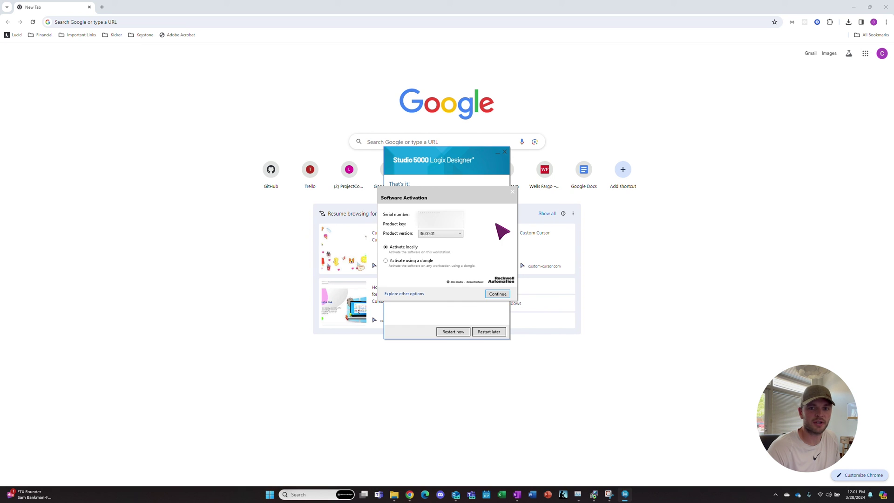
pyautogui.click(450, 233)
pyautogui.click(450, 235)
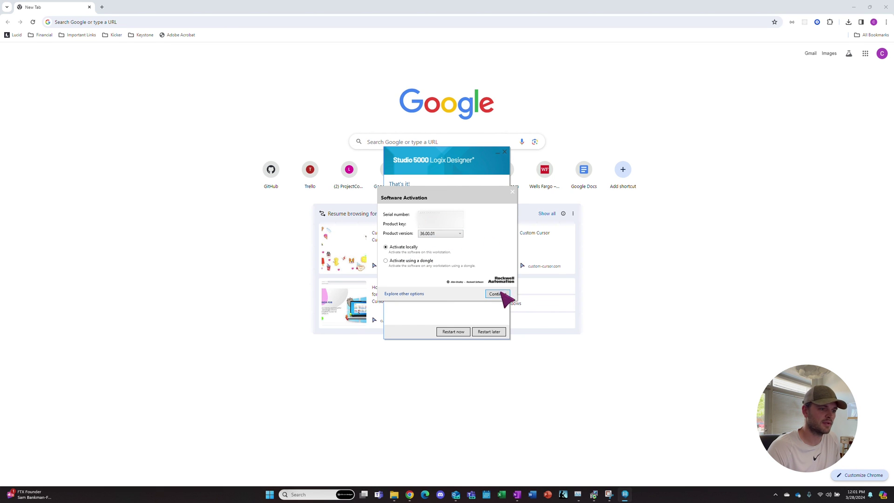
pyautogui.click(501, 293)
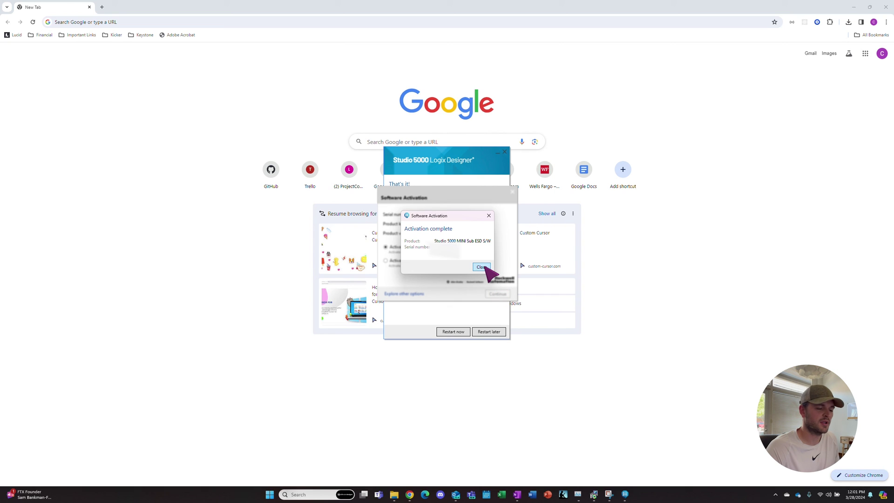
pyautogui.click(483, 267)
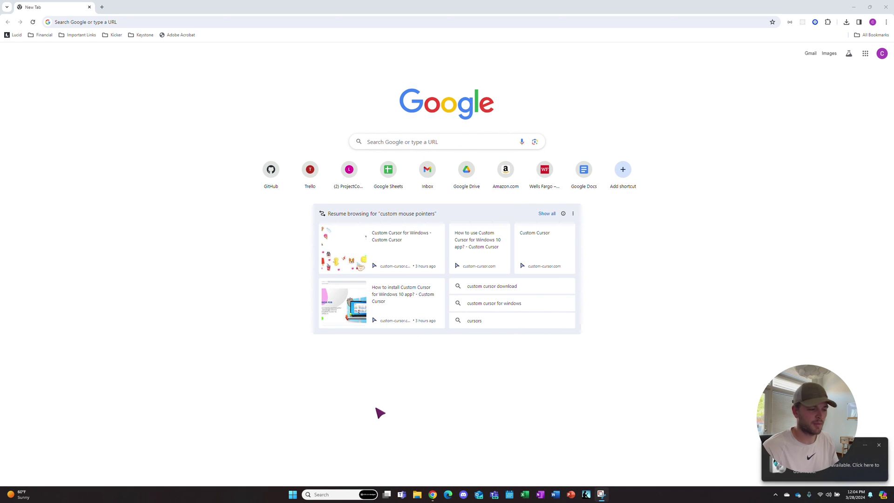
# Step: Search Windows for 'studio' and launch the Studio 5000 best match
pyautogui.click(328, 496)
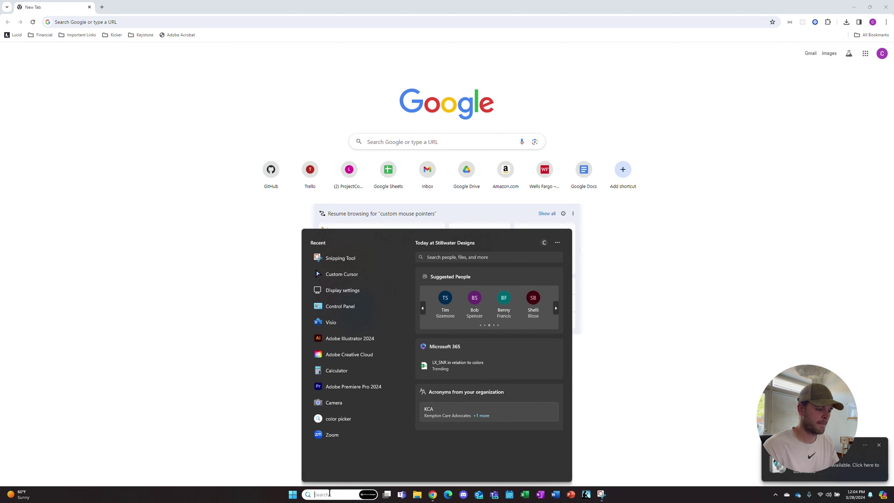
pyautogui.write('studio')
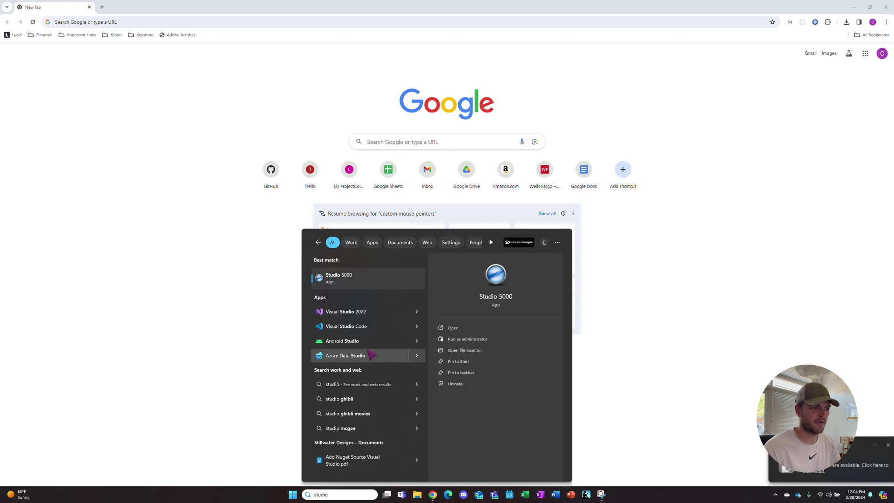
pyautogui.click(349, 279)
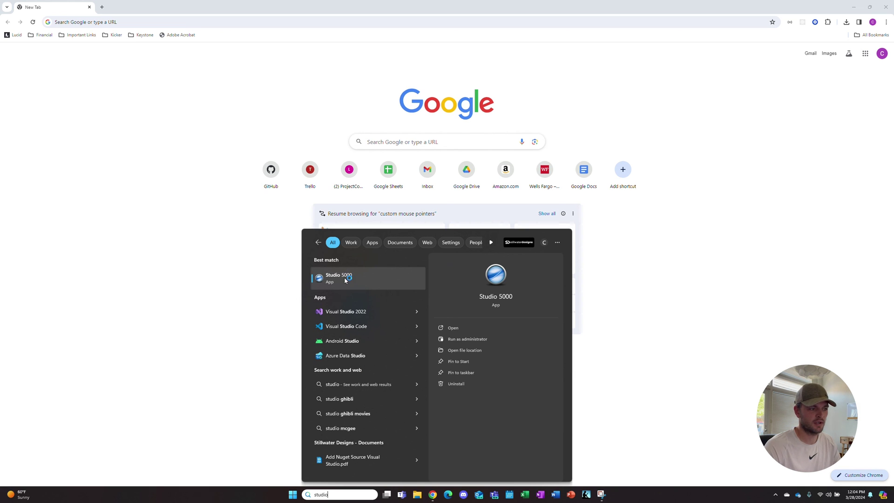